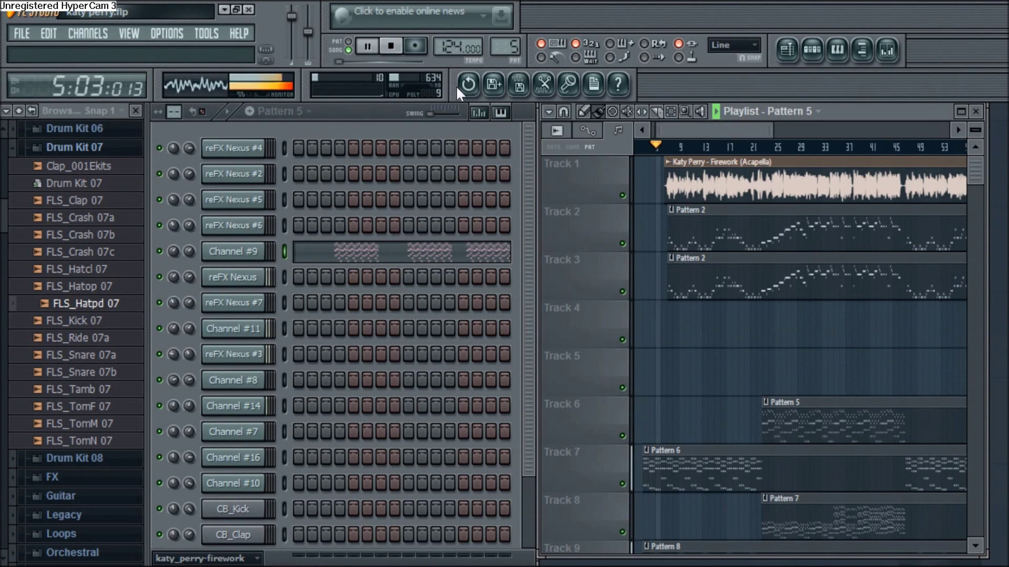
# Look over the playlist tracks of the Firework arrangement and select Pattern 2
pyautogui.scroll(-9, 527, 183)
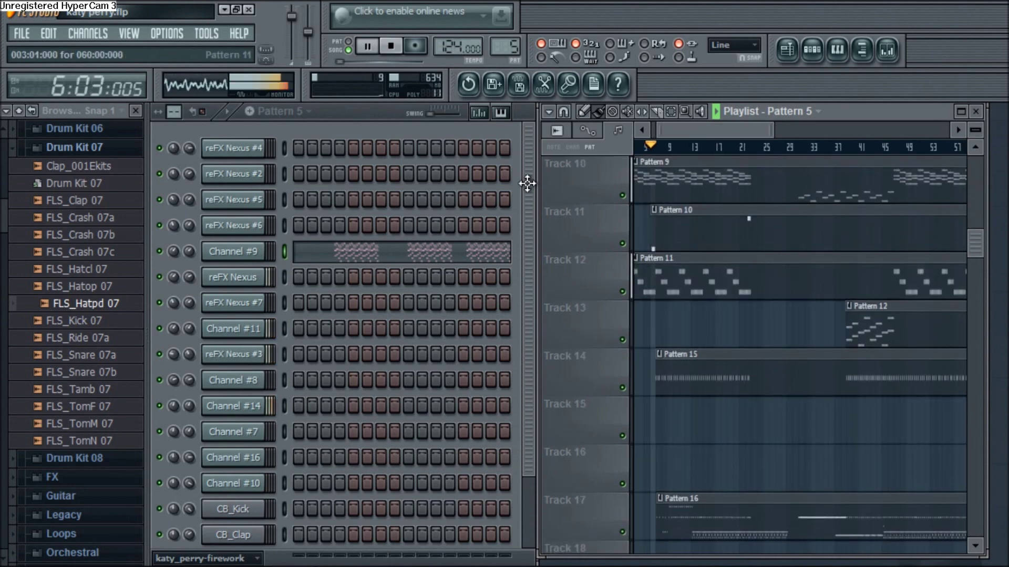
pyautogui.scroll(9, 517, 189)
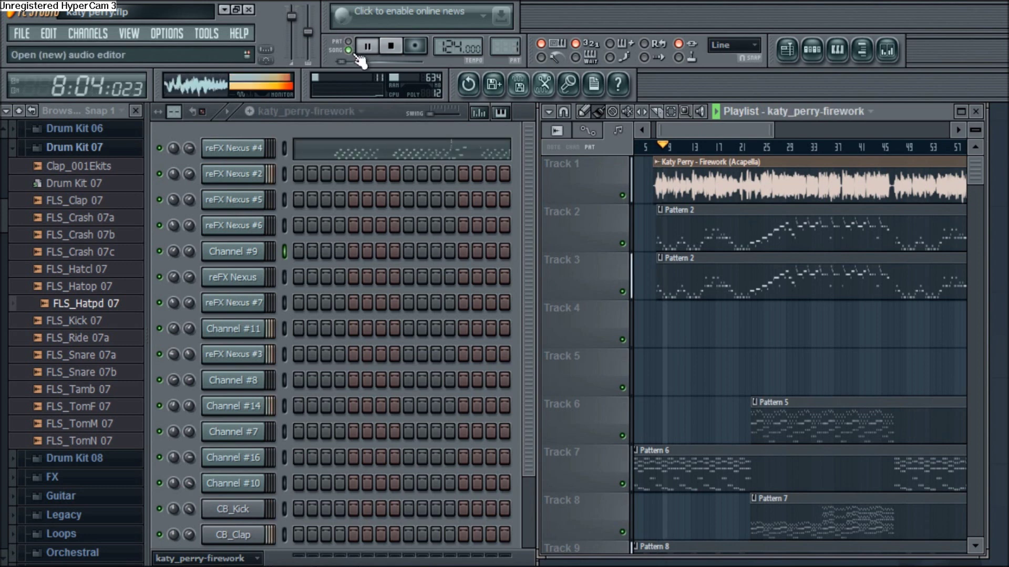
pyautogui.moveTo(512, 47); pyautogui.dragTo(512, 43)
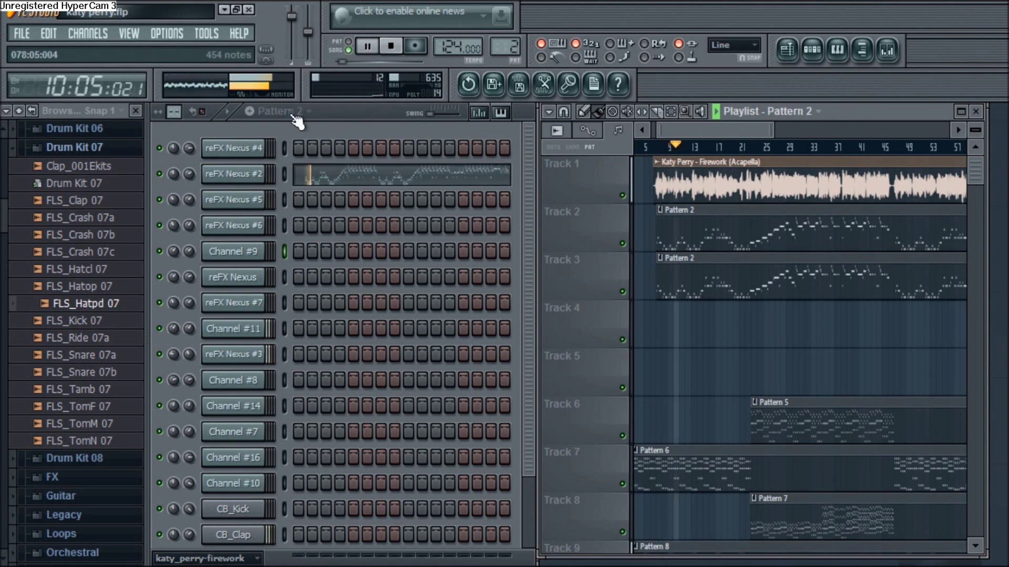
# Open Pattern 2's reFX Nexus #2 part in the piano roll and examine the melody up to about bar 26
pyautogui.press('F7')
pyautogui.moveTo(224, 129); pyautogui.dragTo(457, 133)
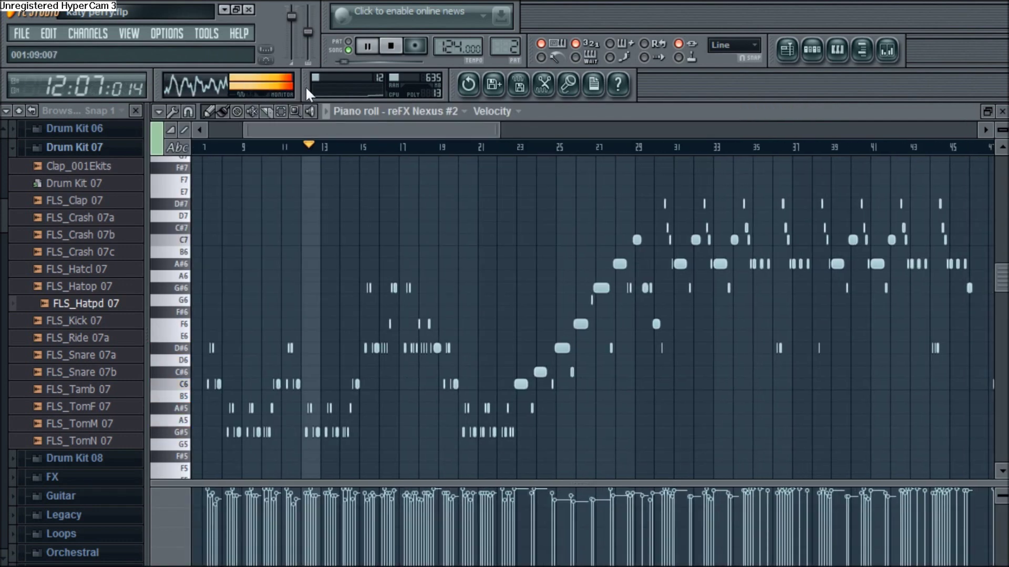
pyautogui.moveTo(497, 129); pyautogui.dragTo(312, 130)
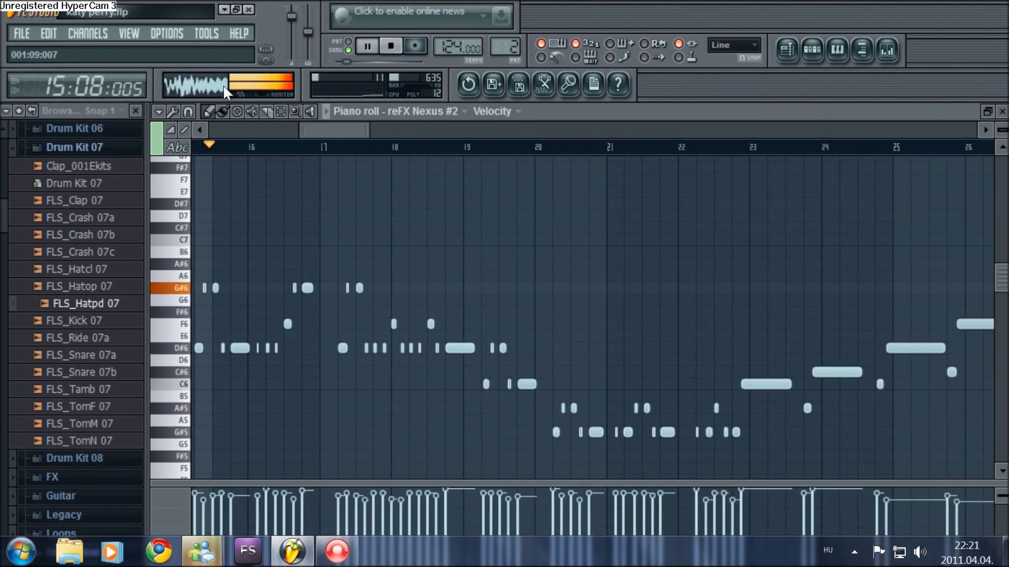
pyautogui.click(957, 550)
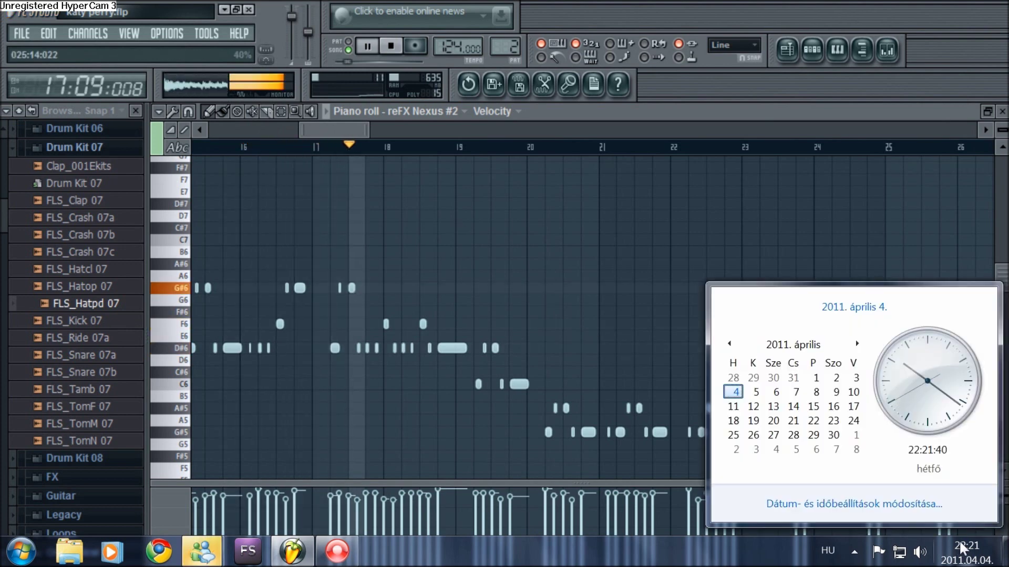
pyautogui.click(966, 551)
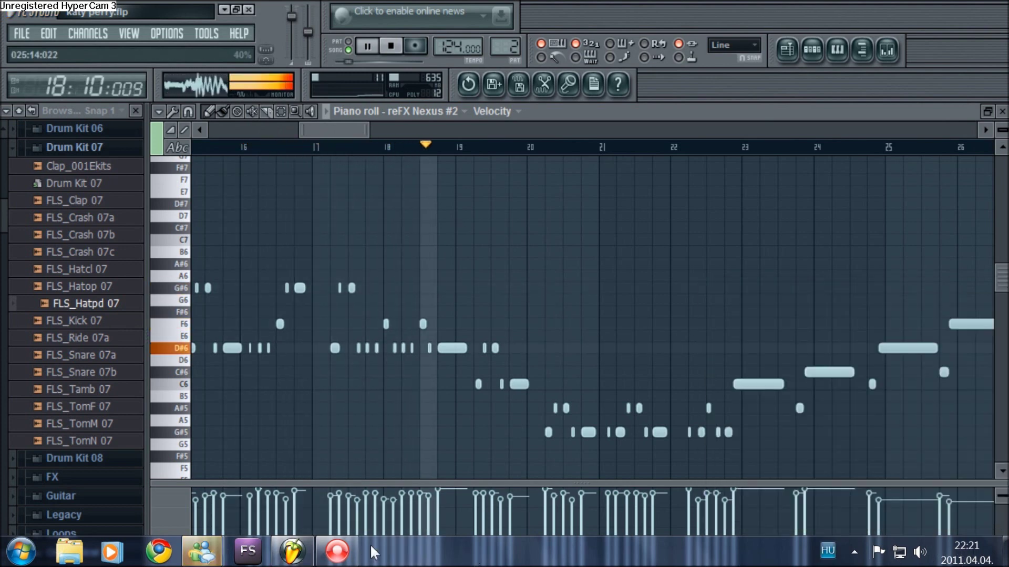
pyautogui.moveTo(202, 552)
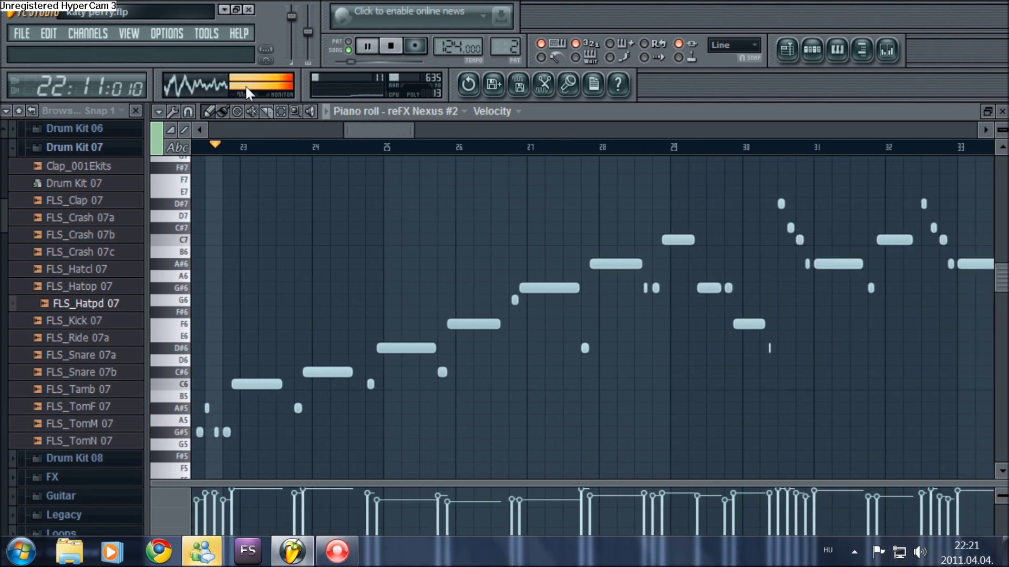
# Examine the reFX Nexus #2 melody around bars 25 to 42, and return to the playlist
pyautogui.moveTo(412, 131); pyautogui.dragTo(455, 130)
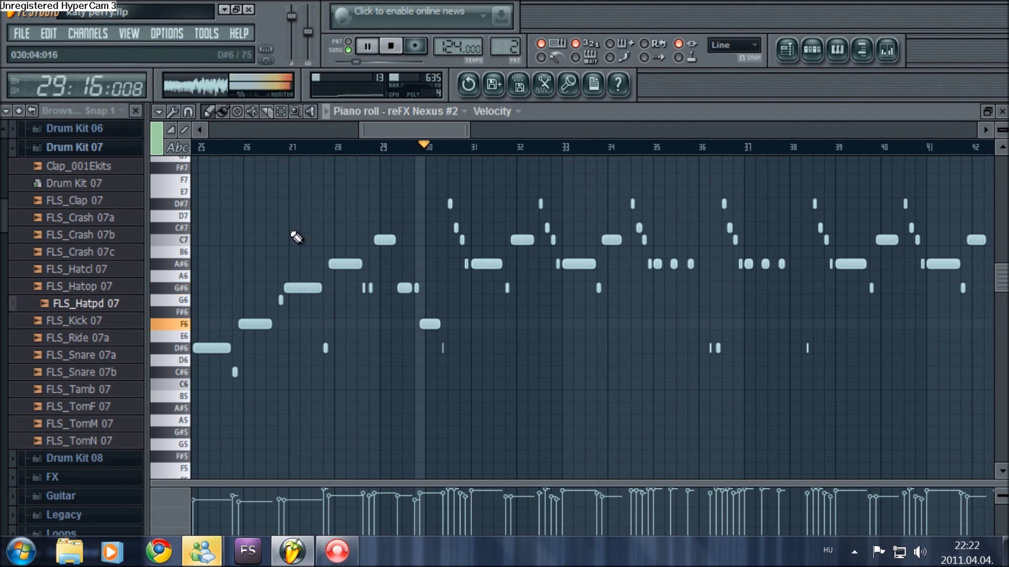
pyautogui.press('Escape')
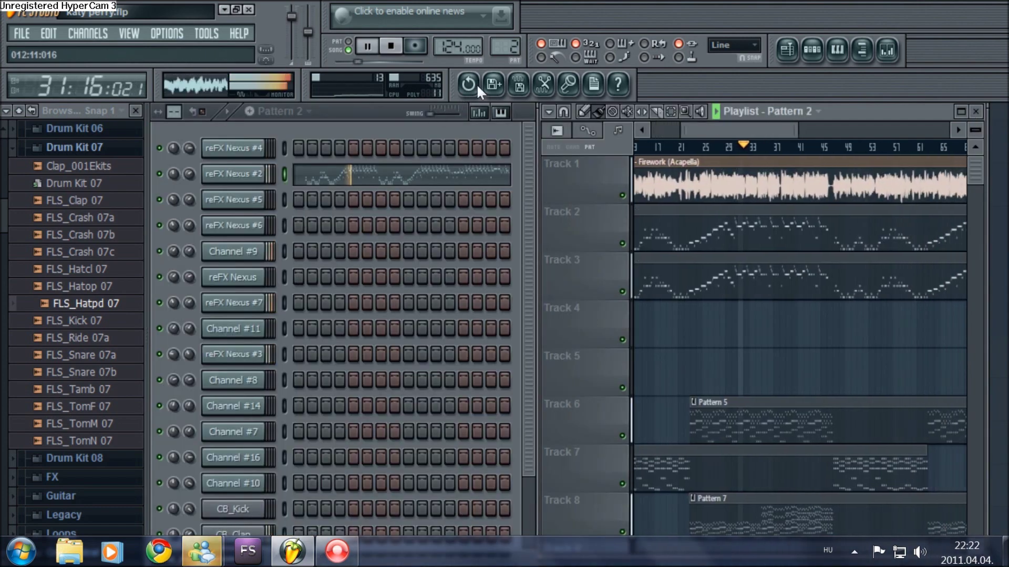
# Open the channel settings of the acapella audio clip, check its sample list, and close the settings
pyautogui.doubleClick(729, 175)
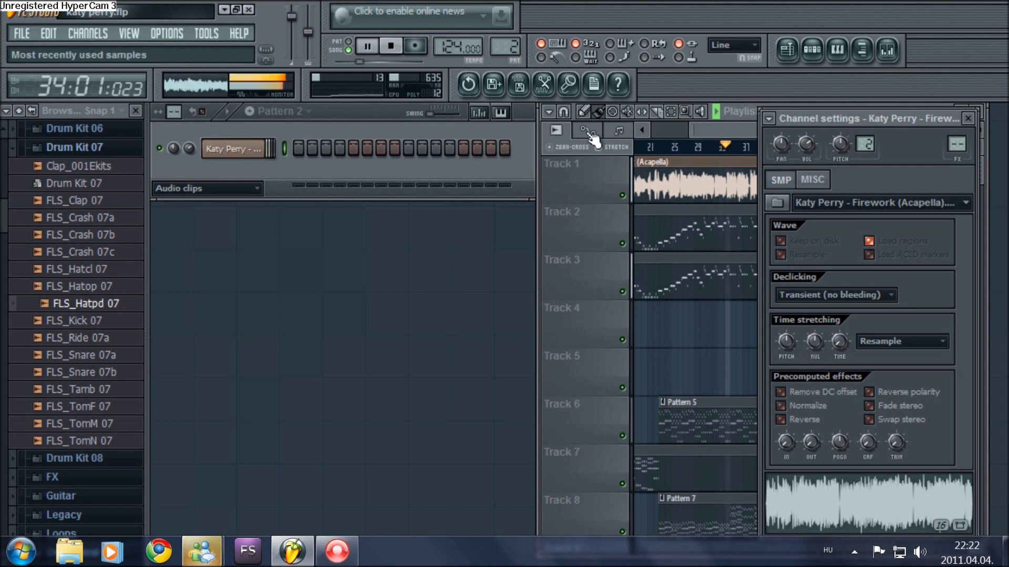
pyautogui.click(918, 202)
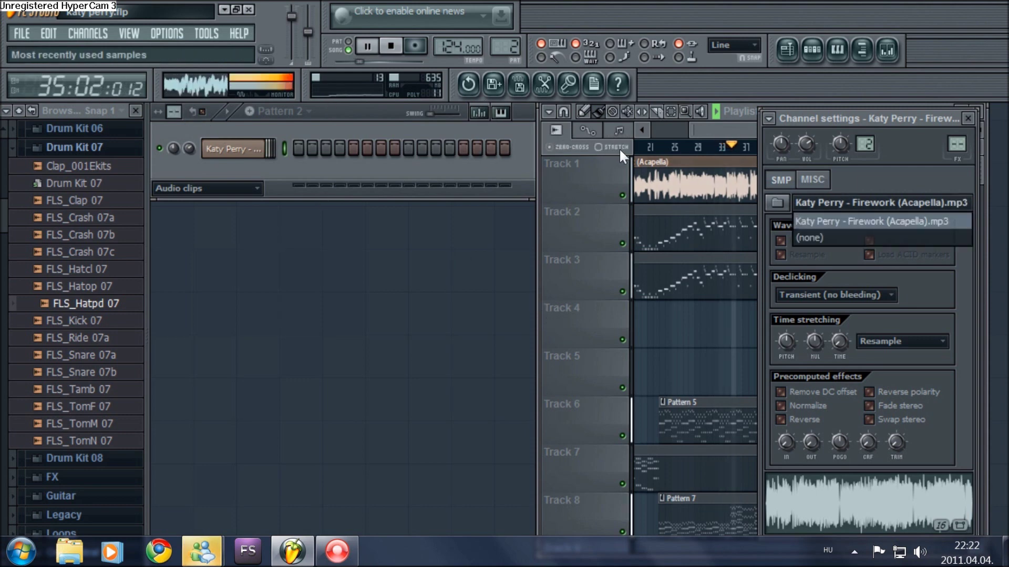
pyautogui.click(968, 118)
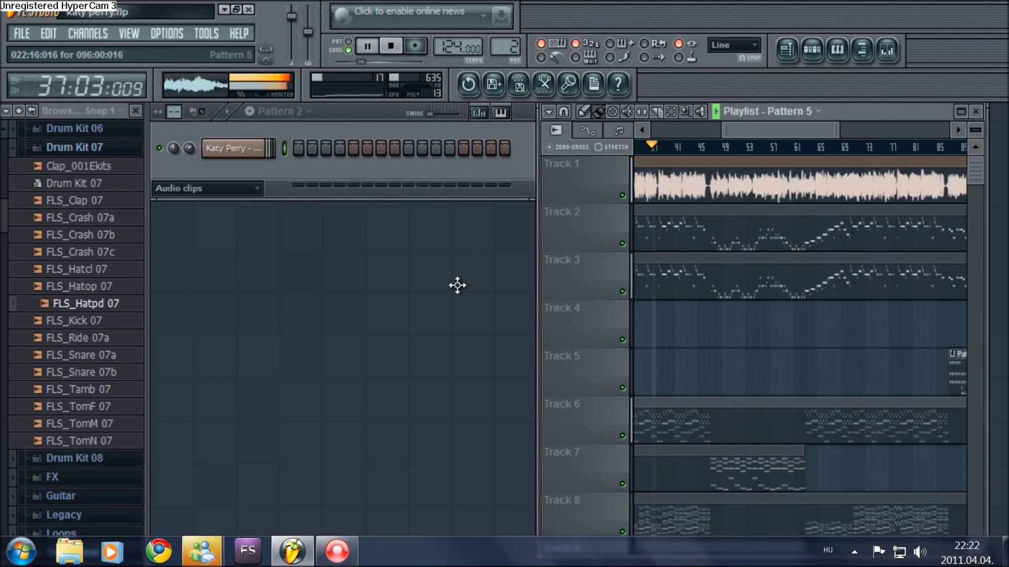
# Open Pattern 5's Channel #9 part in the piano roll, examine its notes up to bar 47, and return to the playlist
pyautogui.doubleClick(686, 429)
pyautogui.moveTo(486, 128)
pyautogui.mouseDown()
pyautogui.moveTo(630, 127)
pyautogui.moveTo(486, 125)
pyautogui.moveTo(498, 125)
pyautogui.mouseUp()
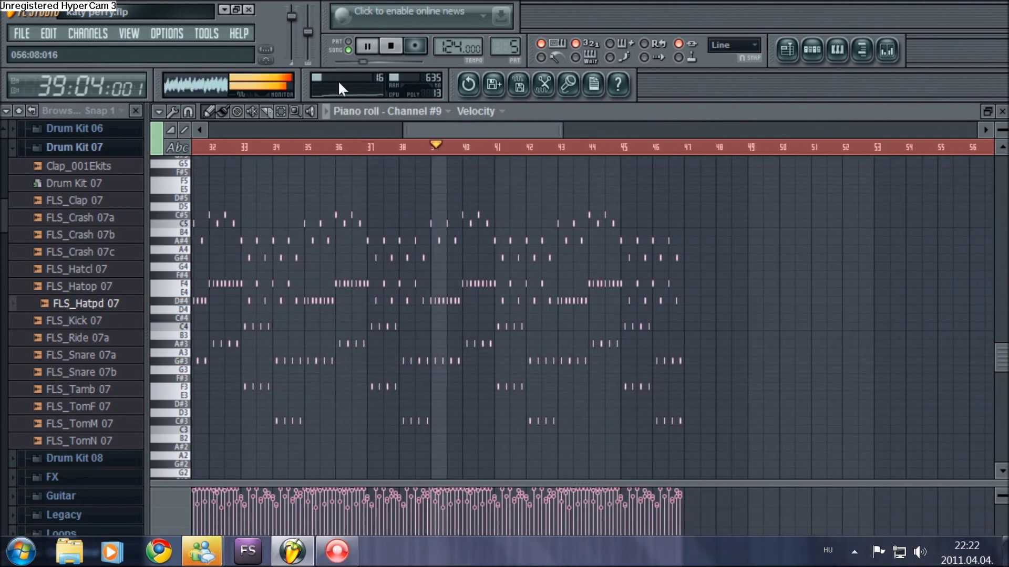
pyautogui.moveTo(563, 128); pyautogui.dragTo(473, 129)
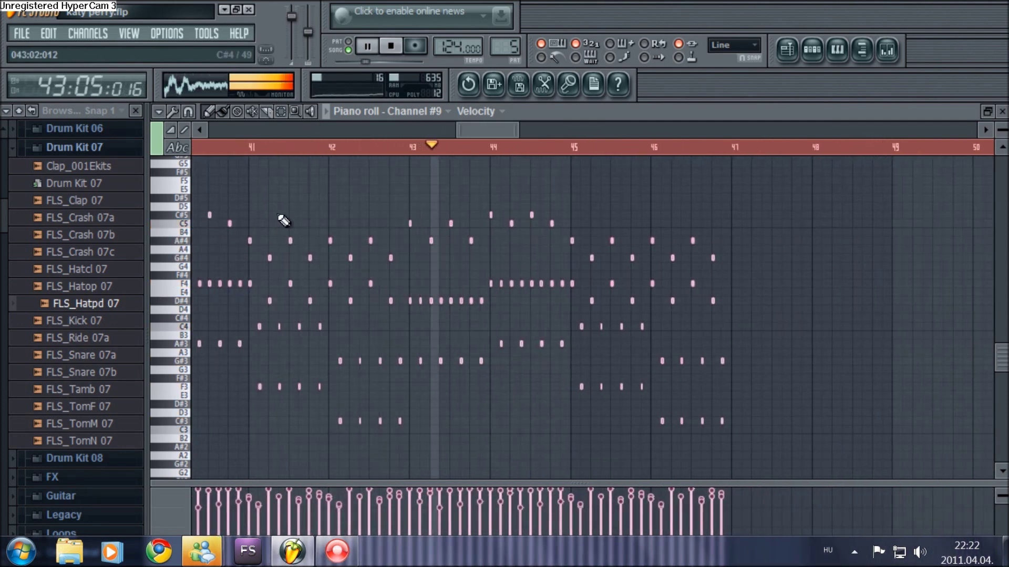
pyautogui.click(155, 125)
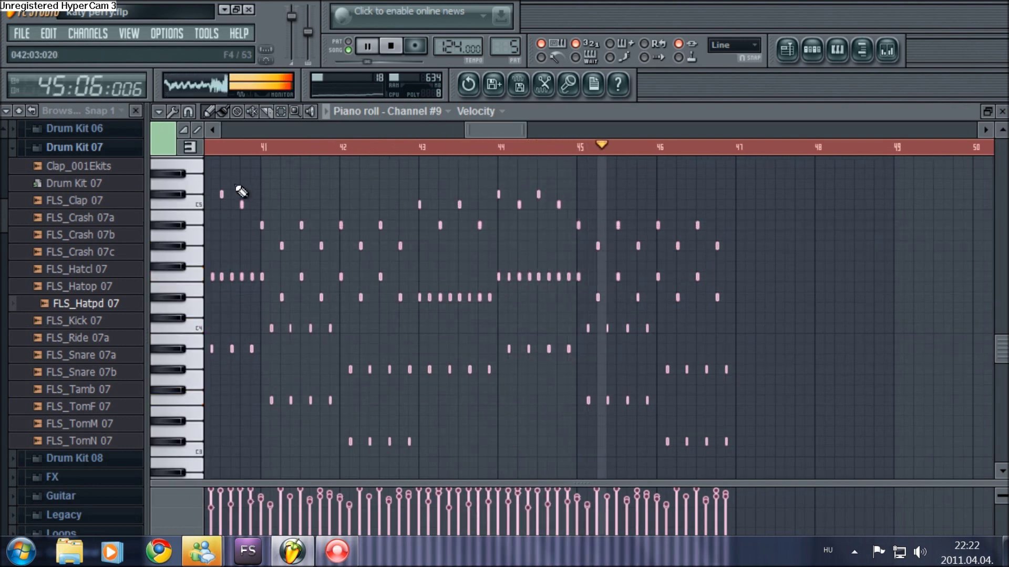
pyautogui.click(157, 136)
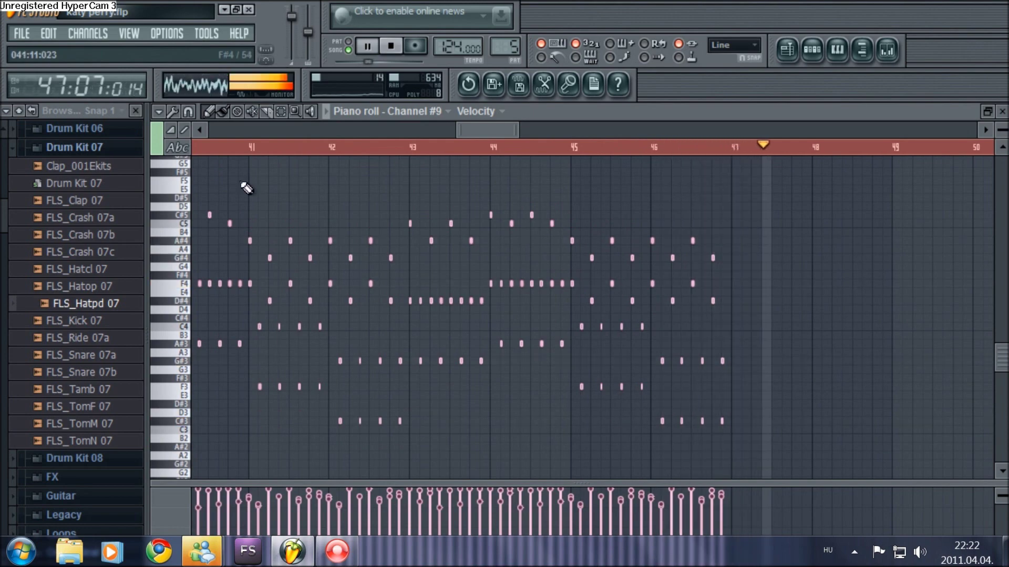
pyautogui.press('Escape')
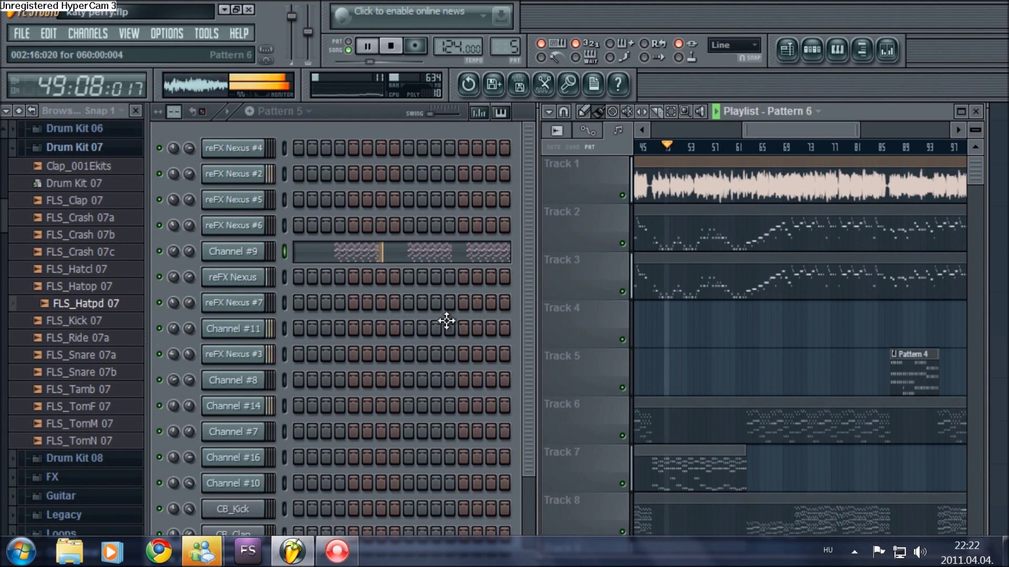
# Open Pattern 6's reFX Nexus part in the piano roll, examine the chords around bars 55 to 62, and close it
pyautogui.press('F7')
pyautogui.moveTo(806, 129); pyautogui.dragTo(854, 132)
pyautogui.moveTo(567, 84); pyautogui.dragTo(571, 88)
pyautogui.scroll(4, 571, 201)
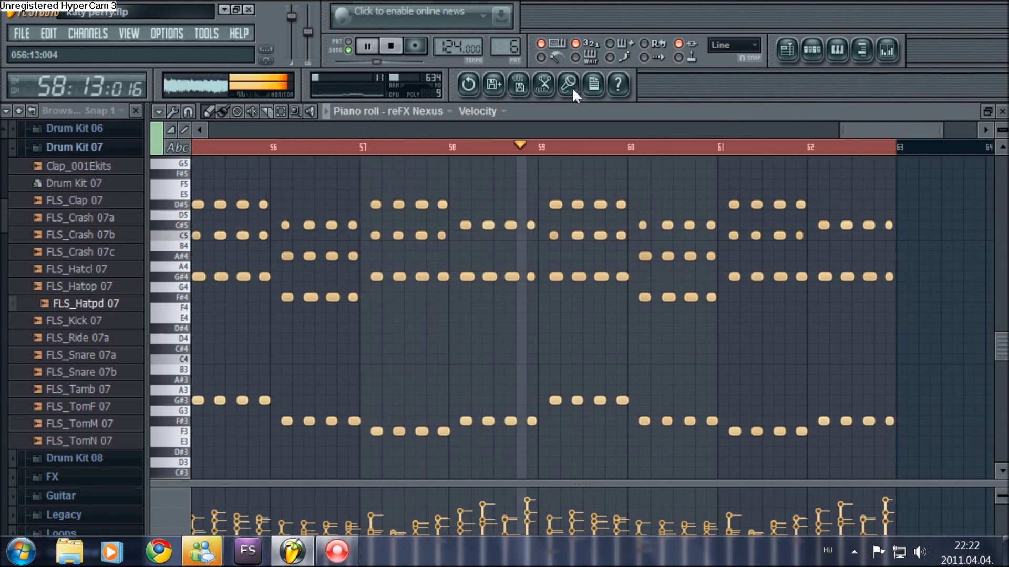
pyautogui.press('Escape')
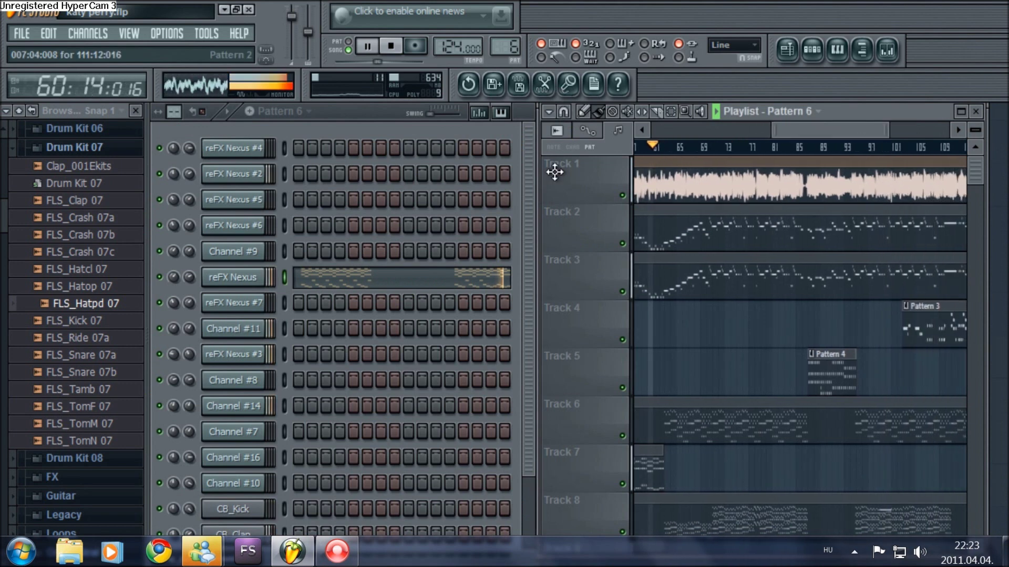
# Reopen Pattern 2's reFX Nexus #2 melody in the piano roll, examine bars 65 to 90, and return to the playlist
pyautogui.scroll(-1, 550, 197)
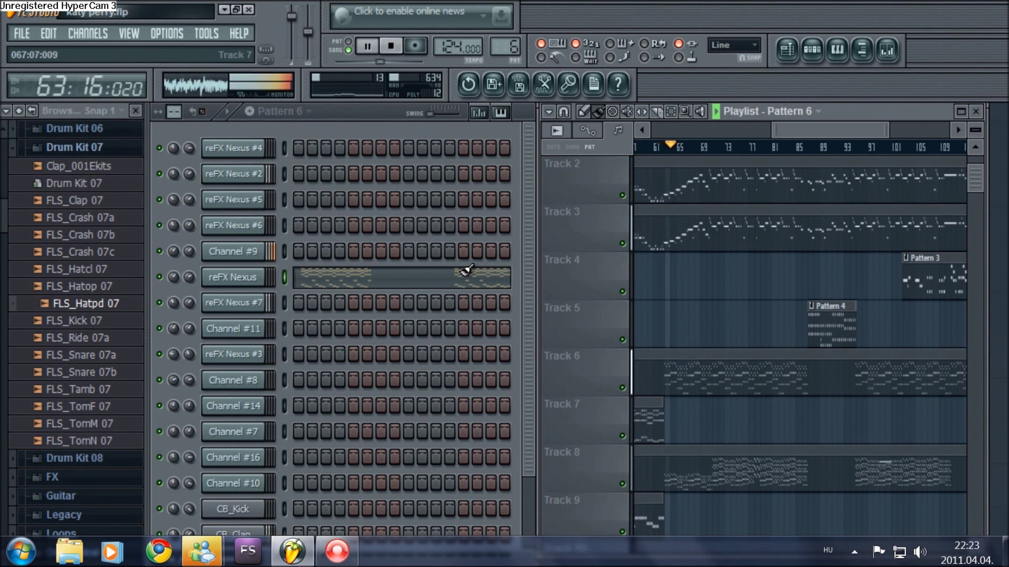
pyautogui.press('F7')
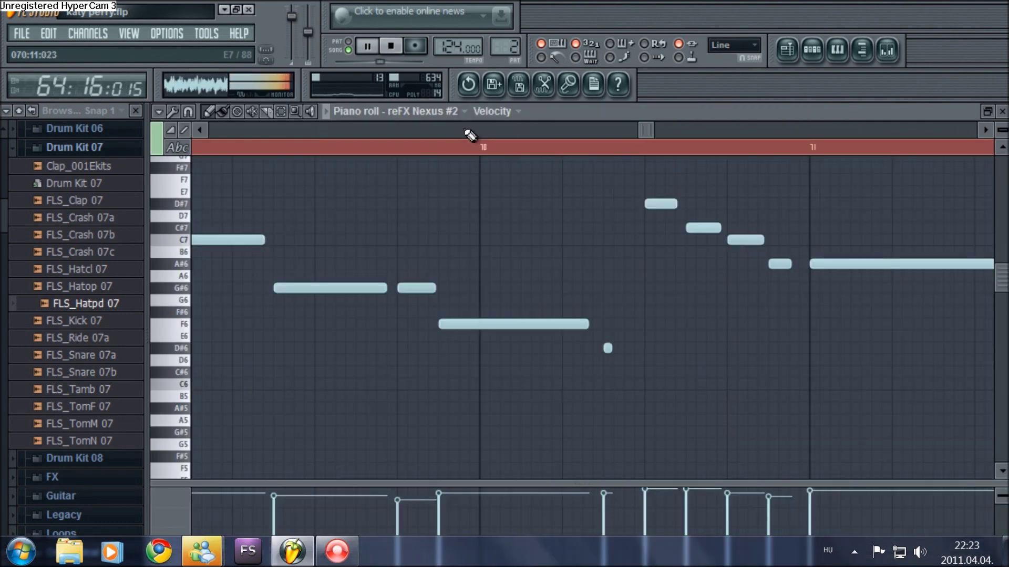
pyautogui.moveTo(652, 130); pyautogui.dragTo(800, 133)
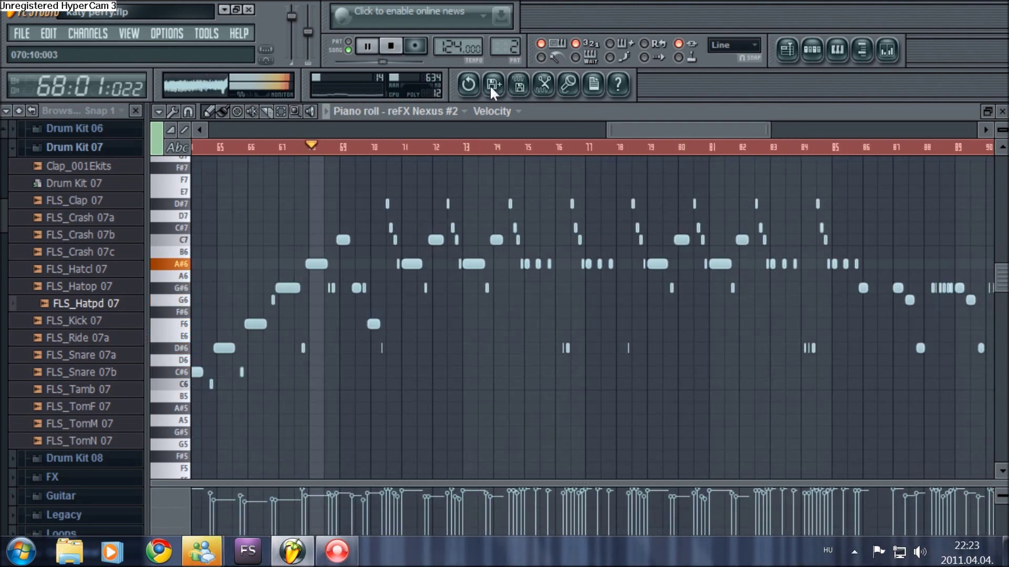
pyautogui.press('pageup')
pyautogui.press('pageup')
pyautogui.press('pageup')
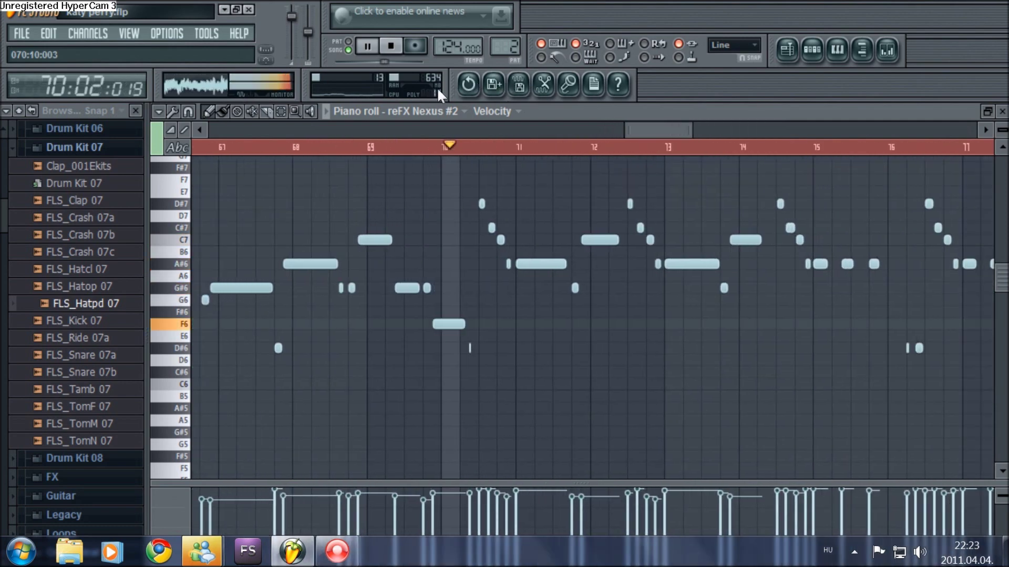
pyautogui.press('F7')
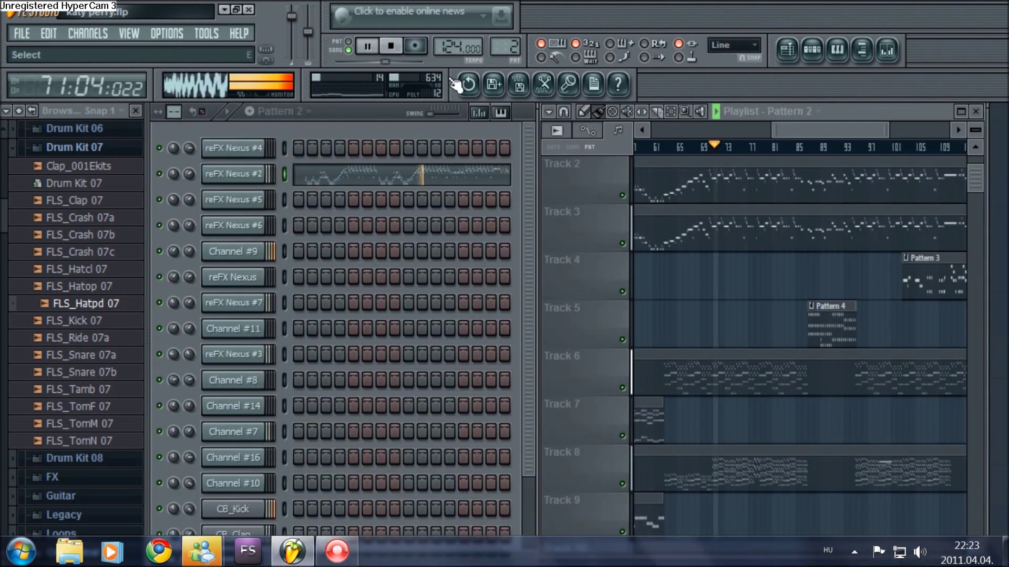
# Reopen Pattern 5's Channel #9 part in the piano roll, examine its notes across bars 59 to 113, and close it
pyautogui.press('F7')
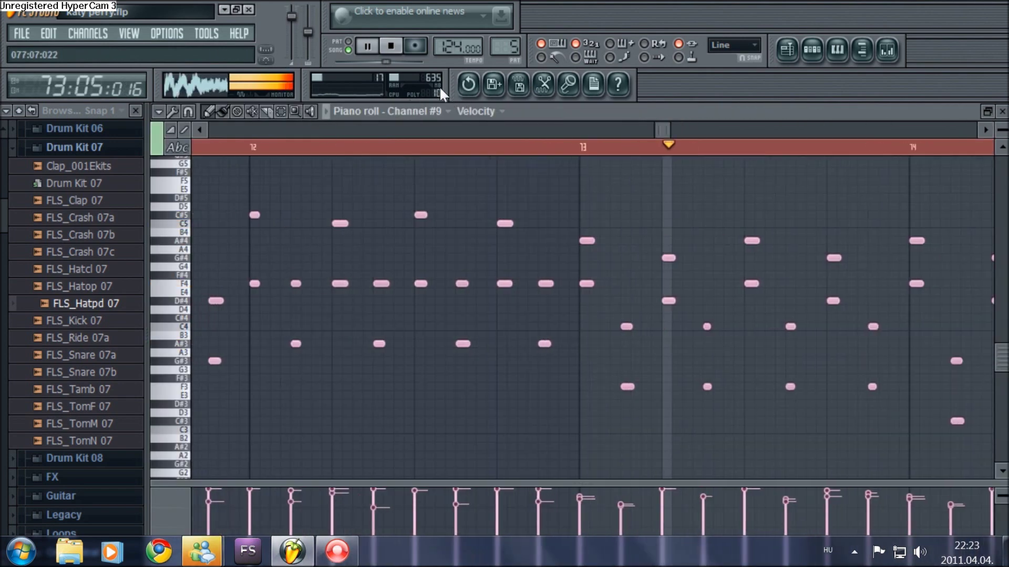
pyautogui.moveTo(446, 87); pyautogui.dragTo(473, 89)
pyautogui.press('pagedown')
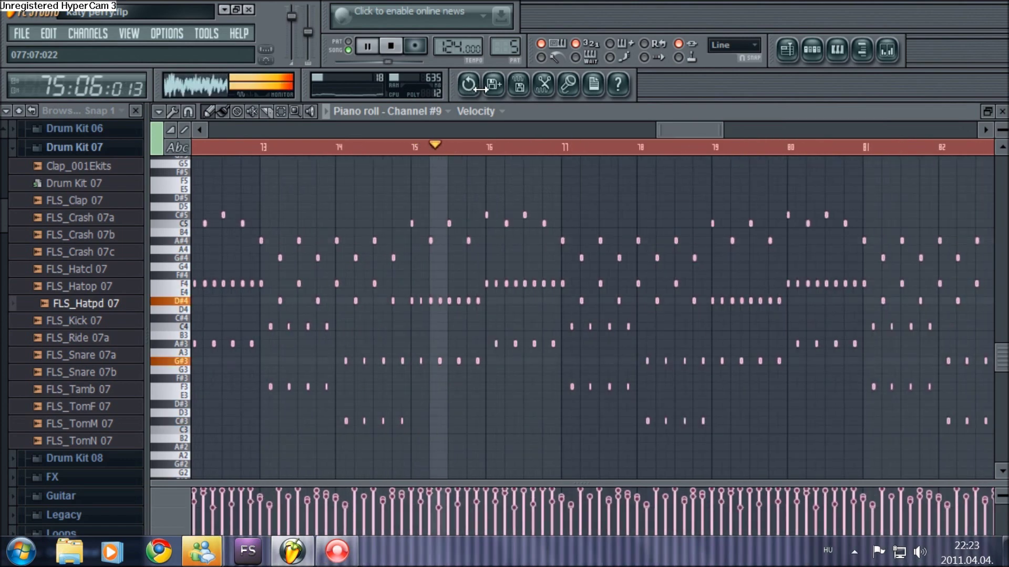
pyautogui.press('pagedown')
pyautogui.press('pagedown')
pyautogui.press('pagedown')
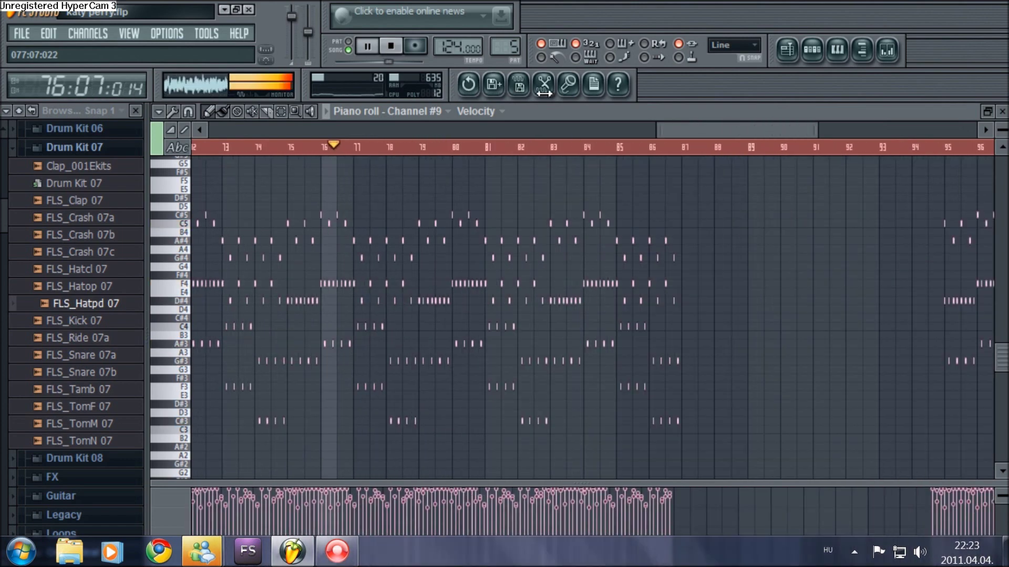
pyautogui.press('pagedown')
pyautogui.press('pagedown')
pyautogui.press('pagedown')
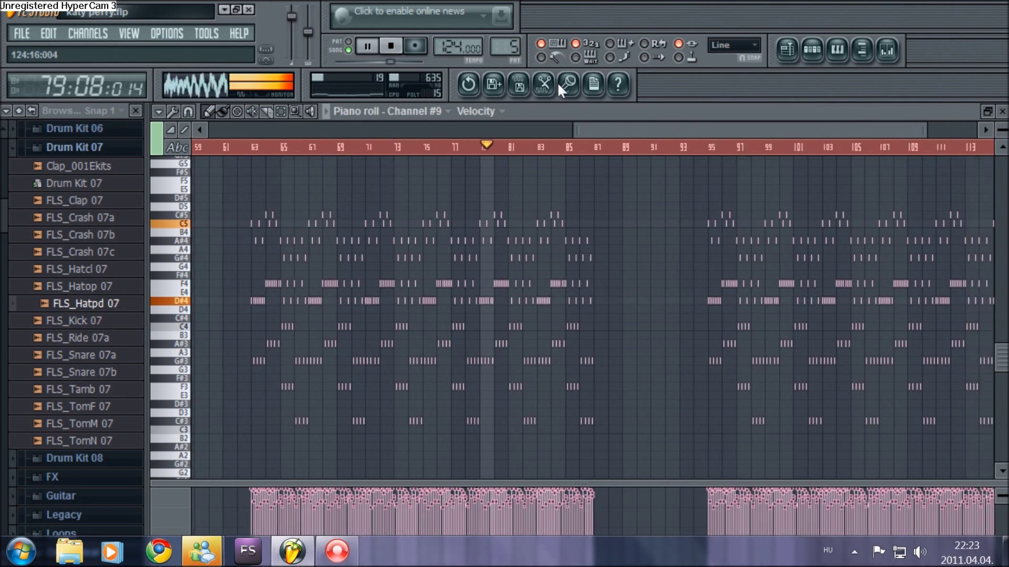
pyautogui.press('Escape')
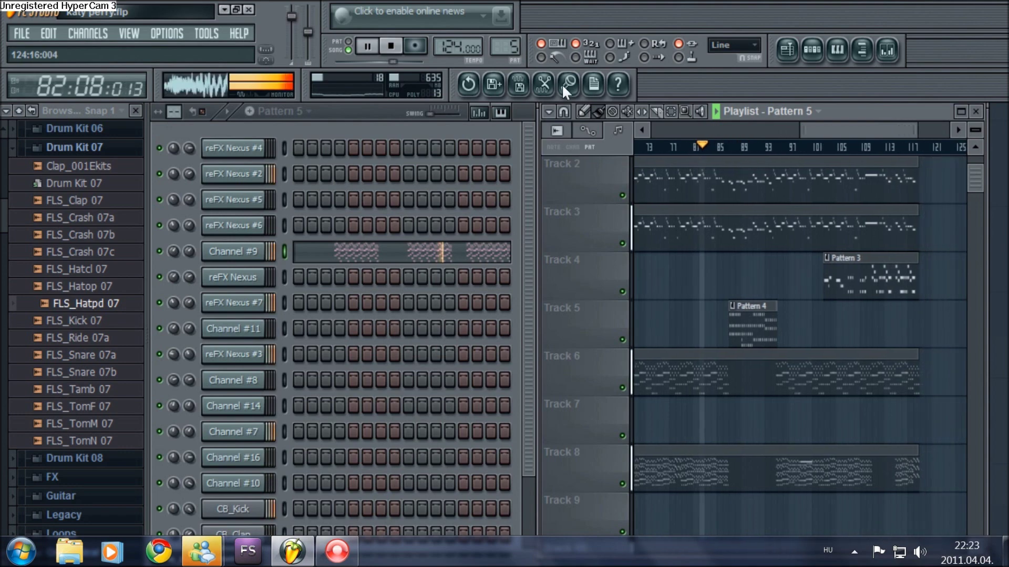
# Open Pattern 4's reFX Nexus #6 part in the piano roll and examine its chords from bar 87 to bar 95
pyautogui.scroll(1, 566, 209)
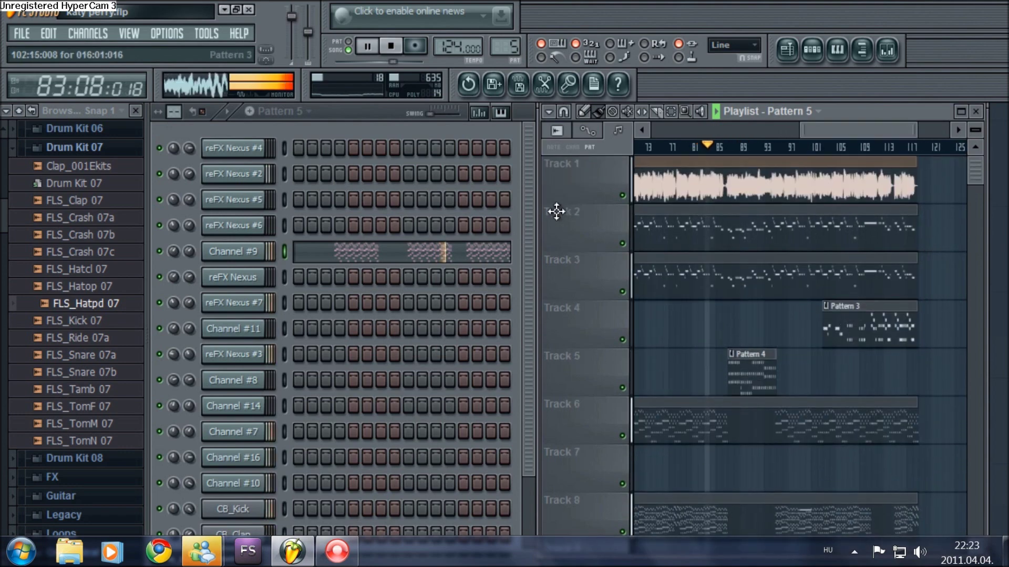
pyautogui.click(501, 254)
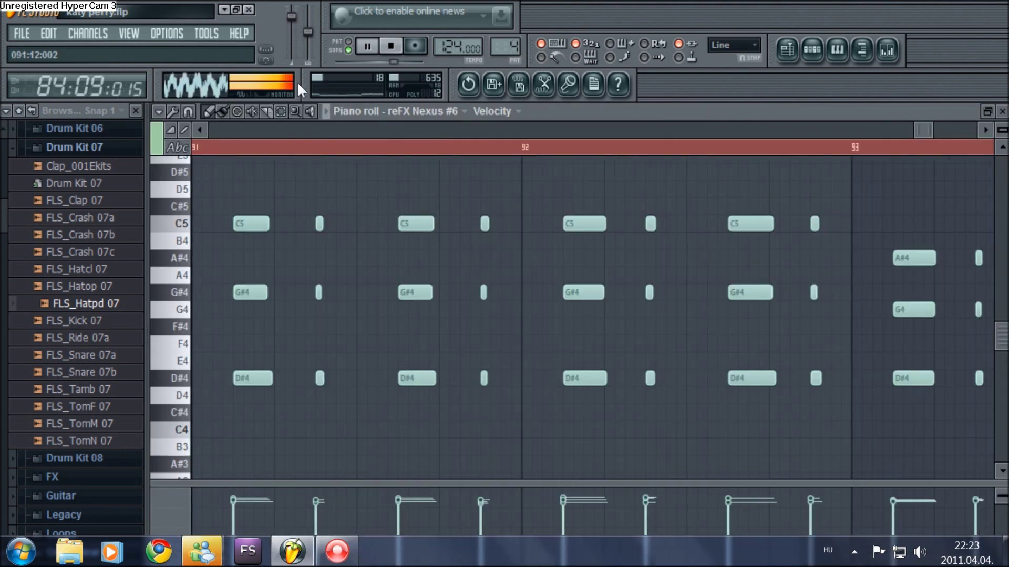
pyautogui.moveTo(609, 87)
pyautogui.mouseDown()
pyautogui.moveTo(468, 85)
pyautogui.moveTo(549, 85)
pyautogui.mouseUp()
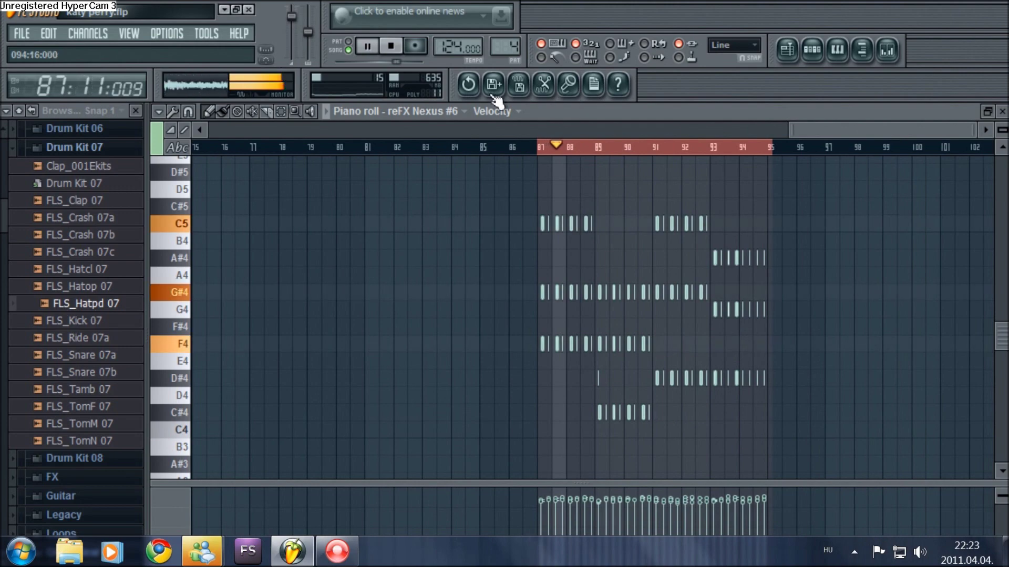
pyautogui.moveTo(790, 128)
pyautogui.mouseDown()
pyautogui.moveTo(891, 128)
pyautogui.moveTo(872, 129)
pyautogui.mouseUp()
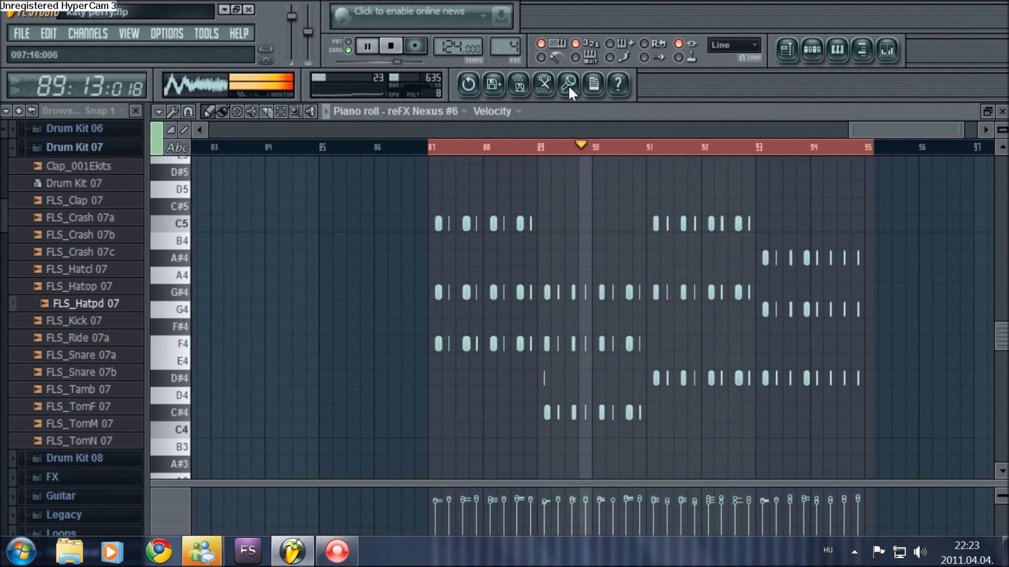
pyautogui.press('pageup')
pyautogui.press('pageup')
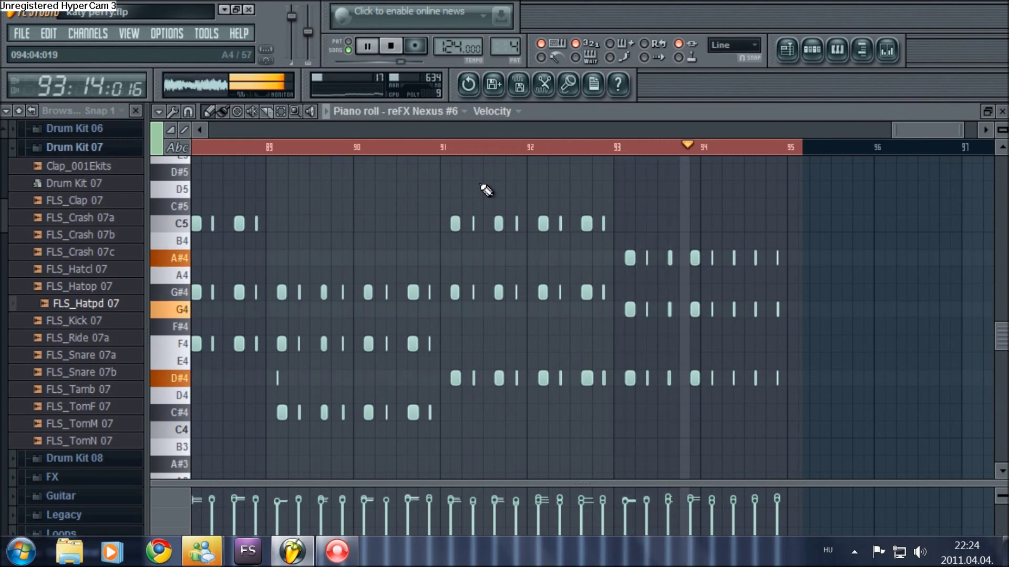
# Close the Pattern 4 piano roll and look over the playlist arrangement from Track 1 down to Track 16
pyautogui.press('Escape')
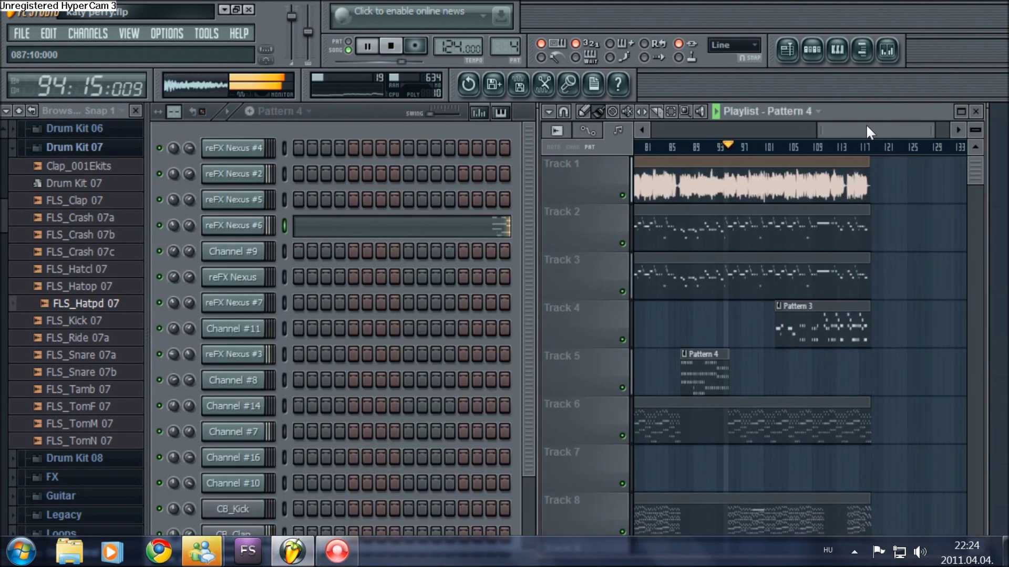
pyautogui.scroll(-3, 528, 214)
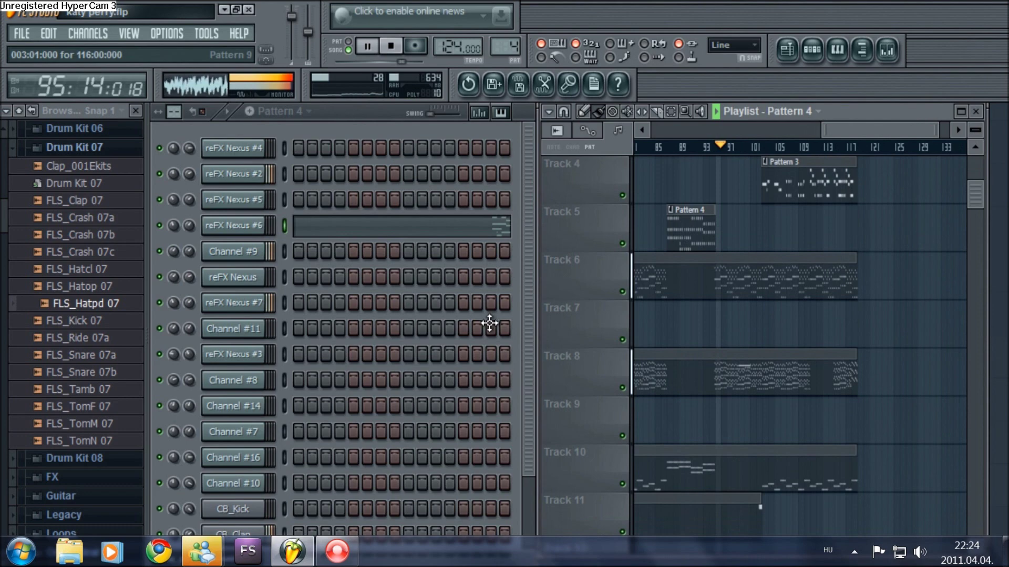
pyautogui.scroll(-5, 489, 323)
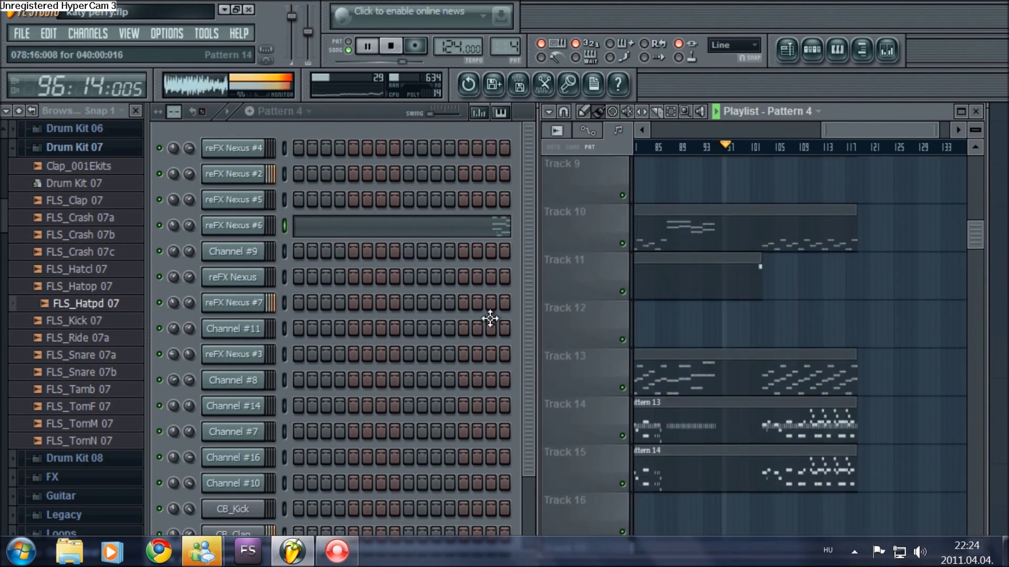
pyautogui.scroll(5, 484, 320)
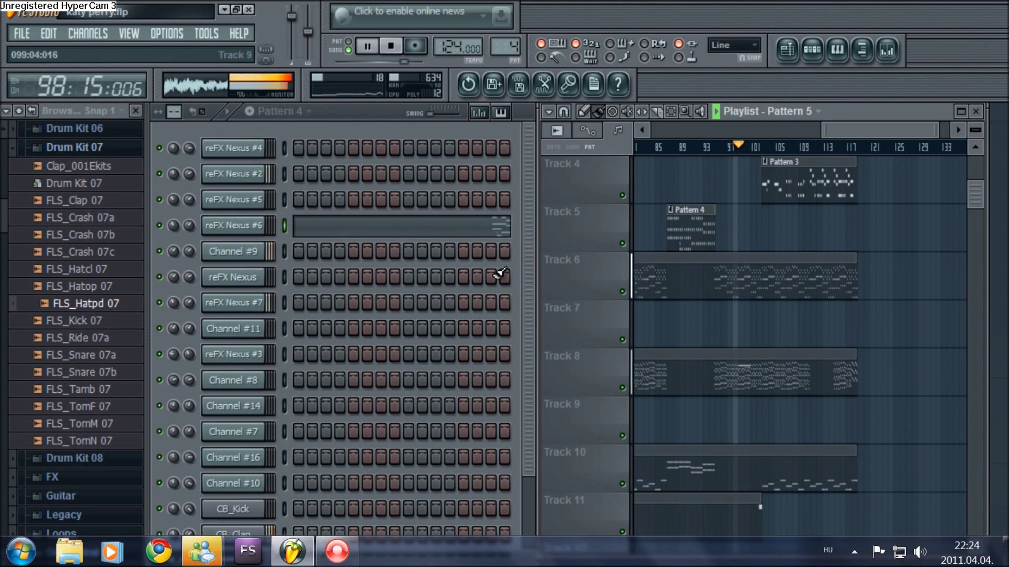
# Open Pattern 2's reFX Nexus #2 melody in the piano roll, examine bars 100 to 116, and return to the playlist
pyautogui.scroll(3, 499, 273)
pyautogui.doubleClick(500, 196)
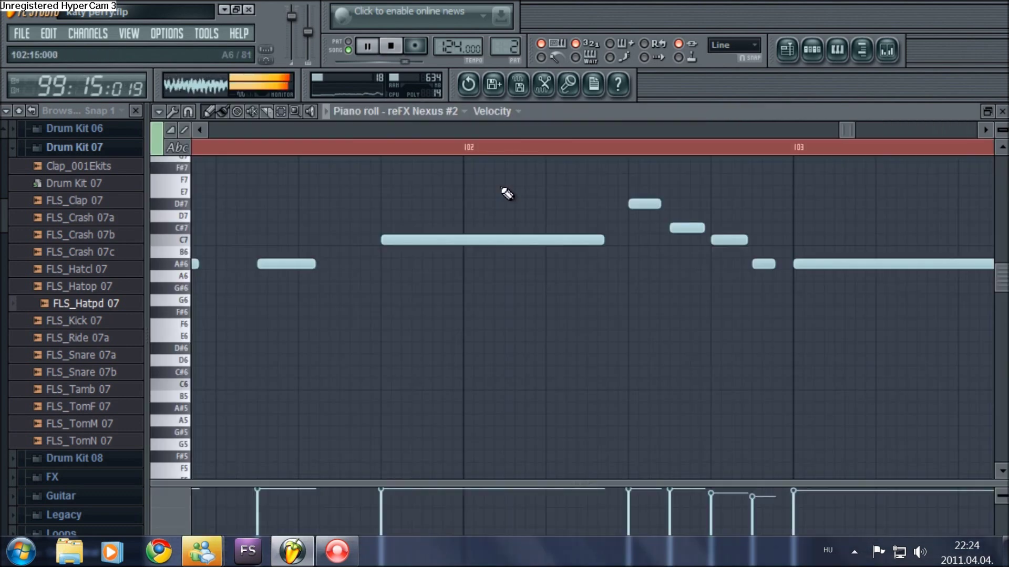
pyautogui.moveTo(569, 88); pyautogui.dragTo(633, 88)
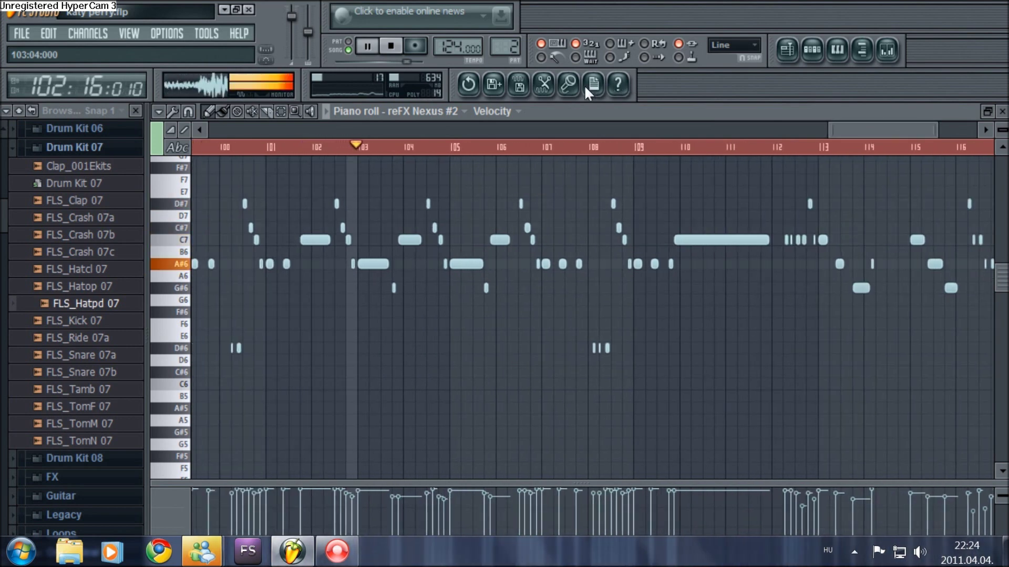
pyautogui.press('F6')
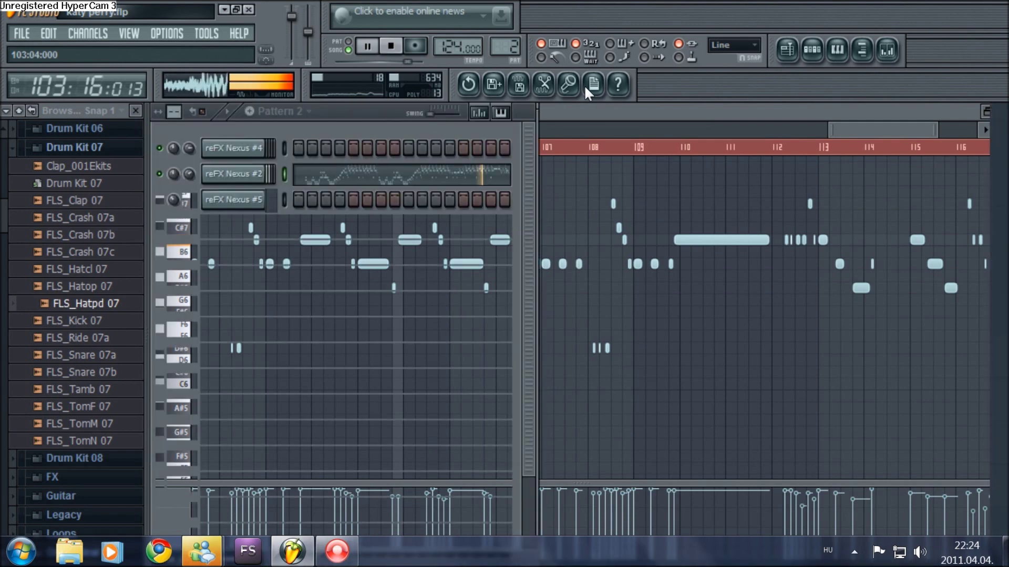
pyautogui.press('F5')
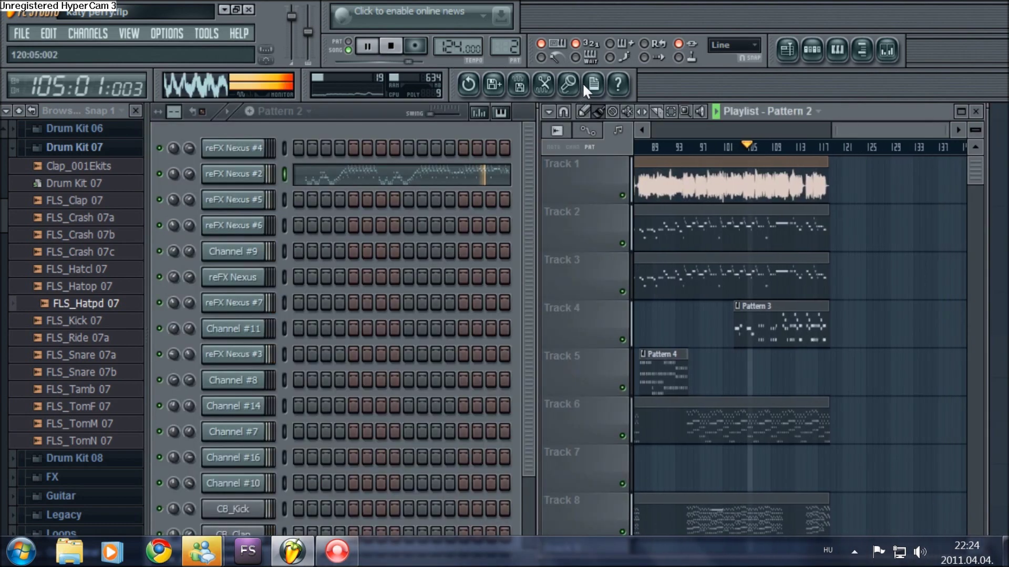
# Open Pattern 9's reFX Nexus #3 part in the piano roll, examine its repeated notes from bar 108 to 118, and close it
pyautogui.scroll(-1, 546, 179)
pyautogui.scroll(-3, 548, 179)
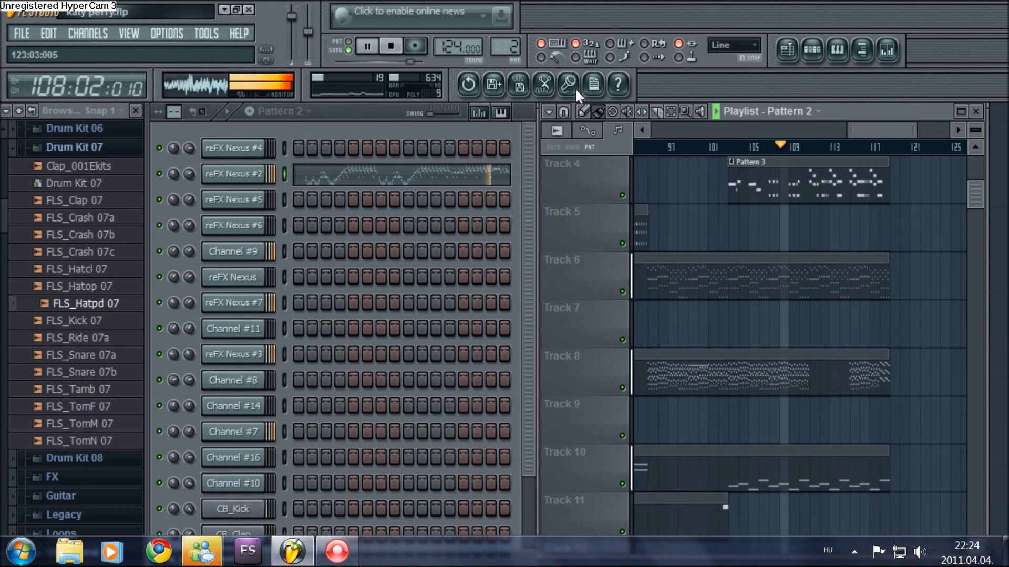
pyautogui.doubleClick(778, 463)
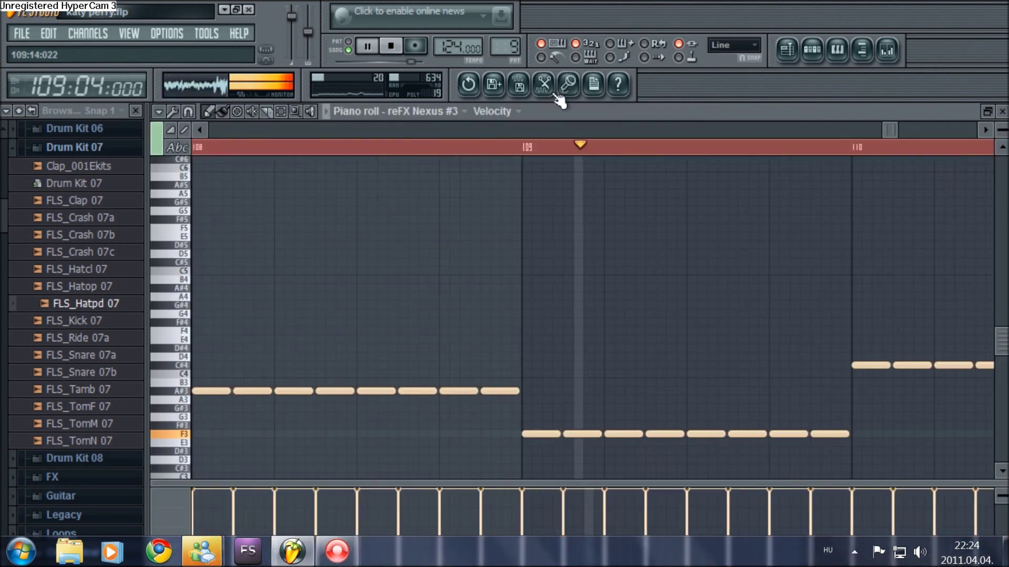
pyautogui.moveTo(884, 130); pyautogui.dragTo(552, 84)
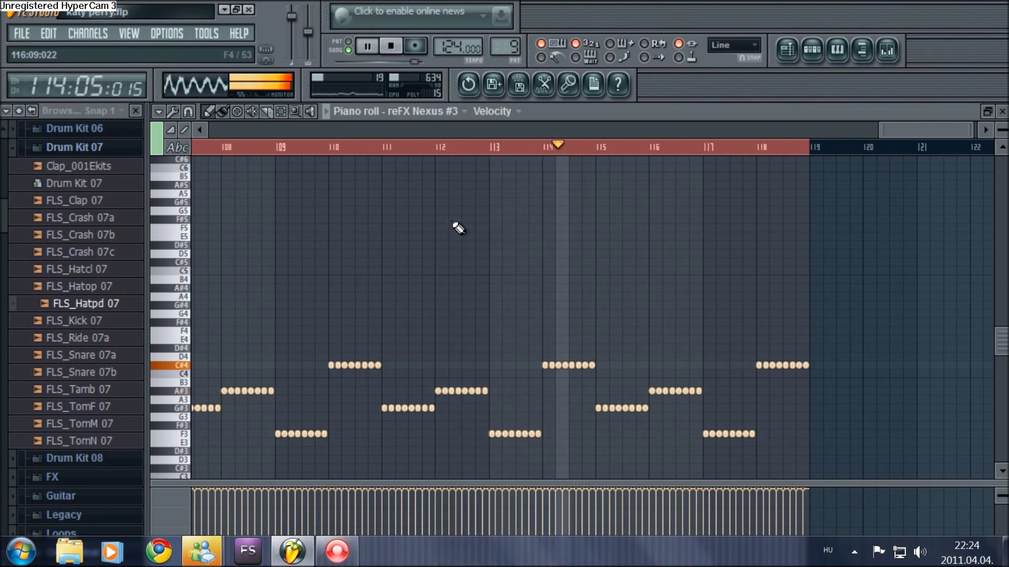
pyautogui.press('Escape')
# Examine the end of the playlist arrangement, around bars 101 to 118, from Track 1 down to Track 15
pyautogui.moveTo(873, 126); pyautogui.dragTo(883, 126)
pyautogui.scroll(3, 583, 184)
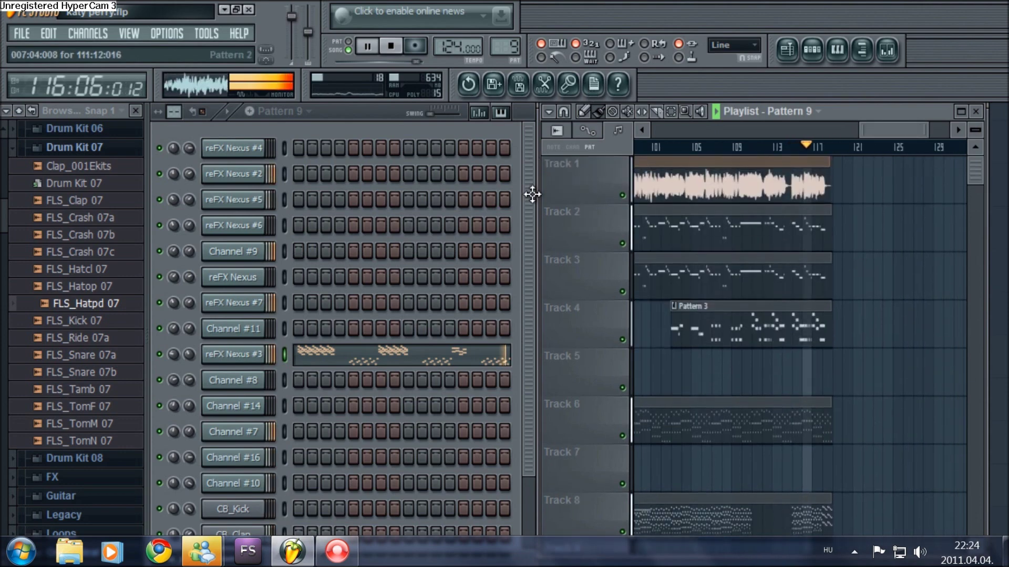
pyautogui.scroll(-8, 533, 194)
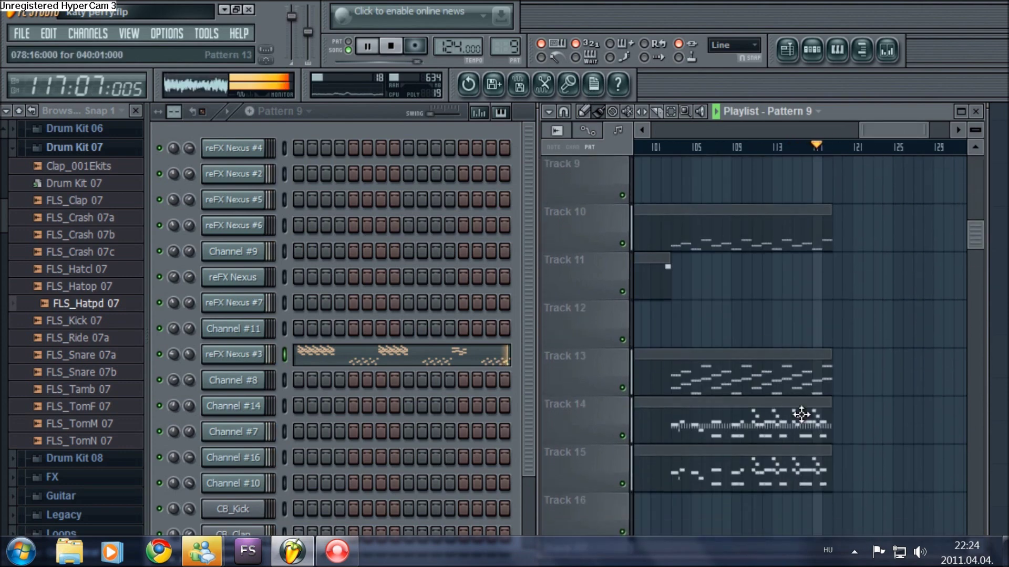